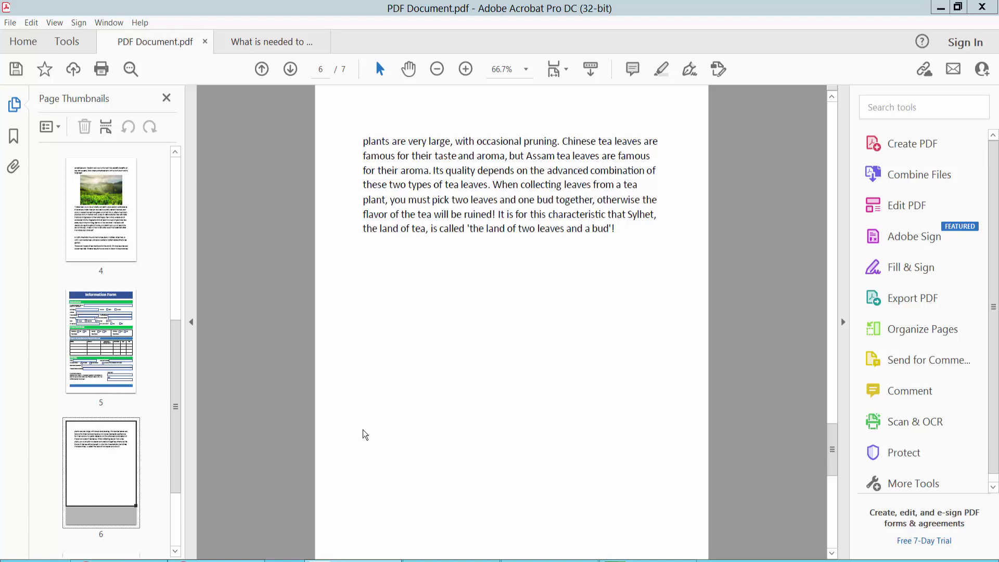
Open Organize Pages from the Tools centre to show thumbnails of all seven pages
drag(363, 435, 473, 124)
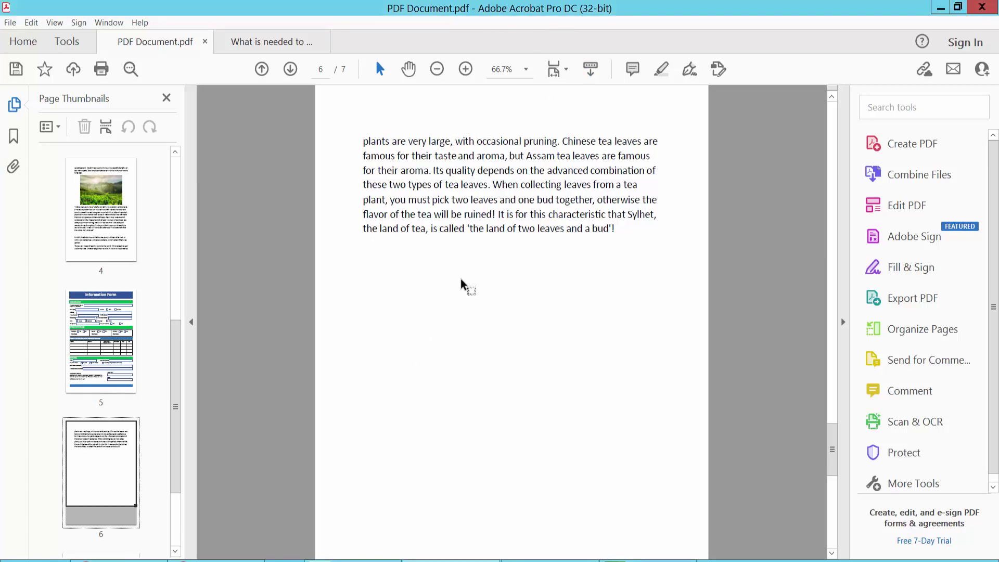
scroll(464, 281, up, 5)
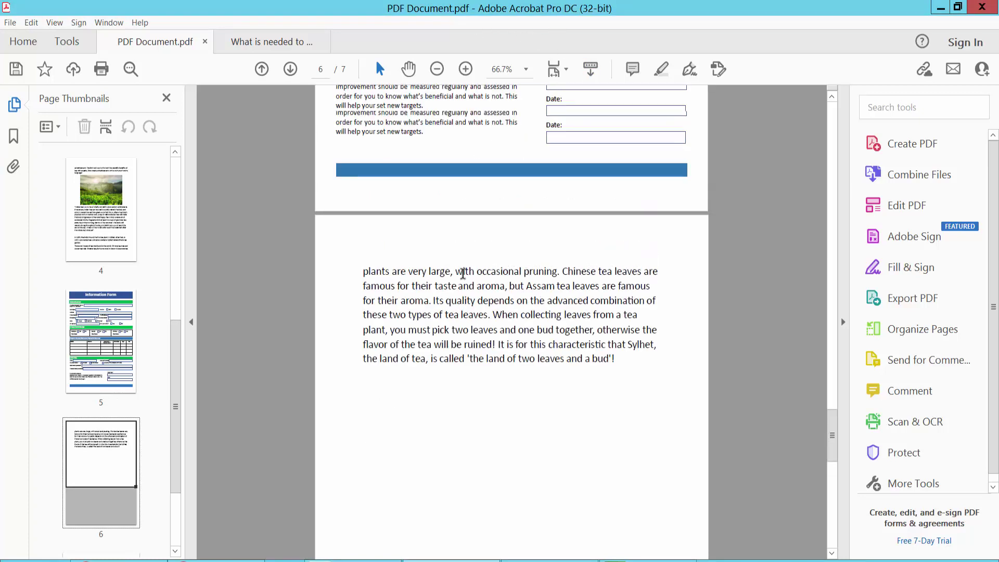
click(69, 45)
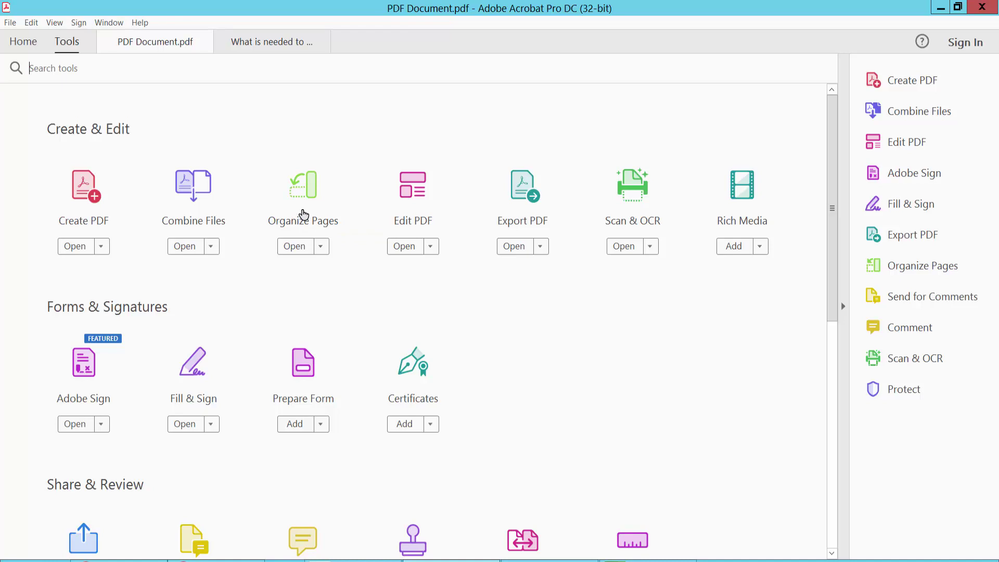
click(303, 214)
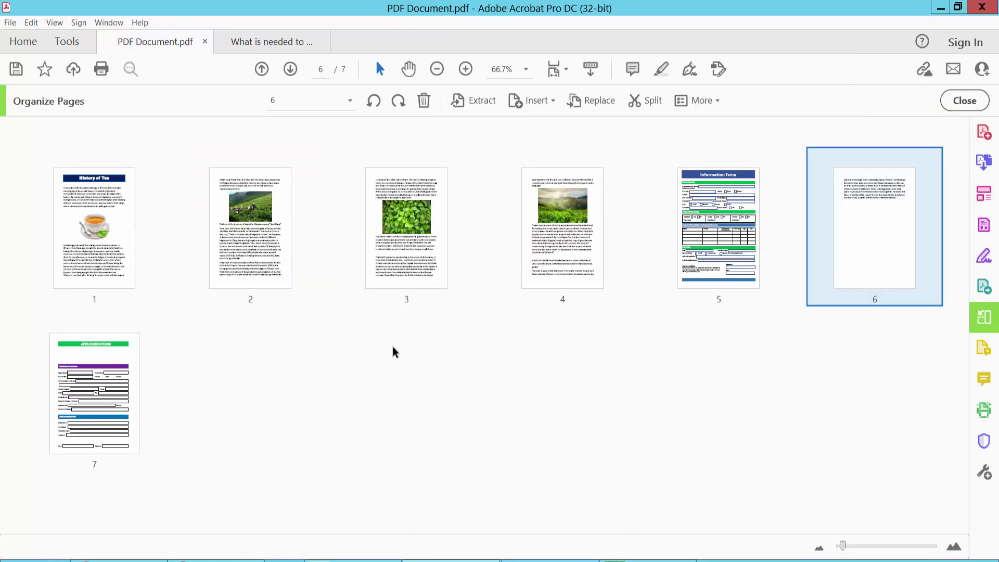
Drag the History of Tea page from first position to last, making it page 7
click(561, 253)
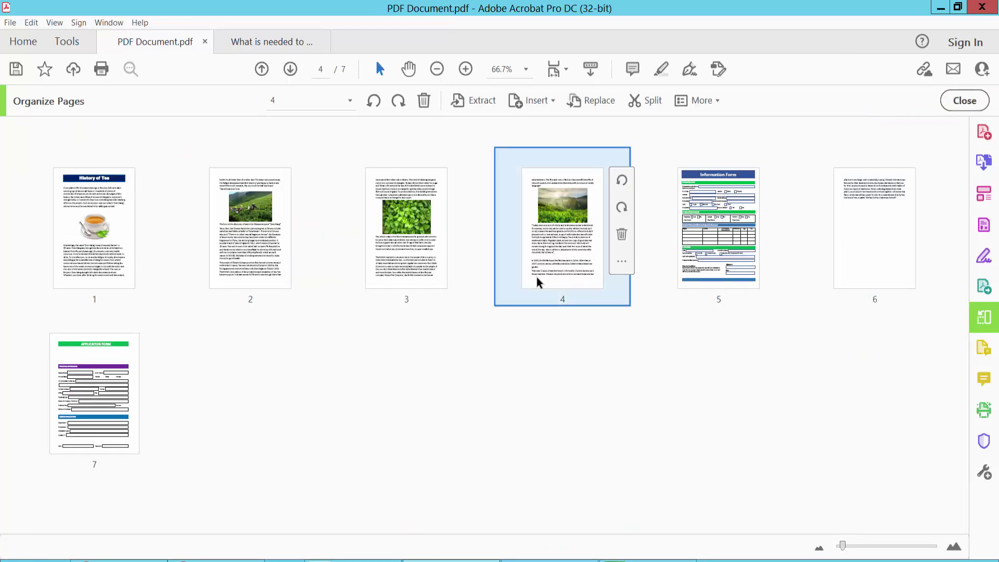
click(100, 244)
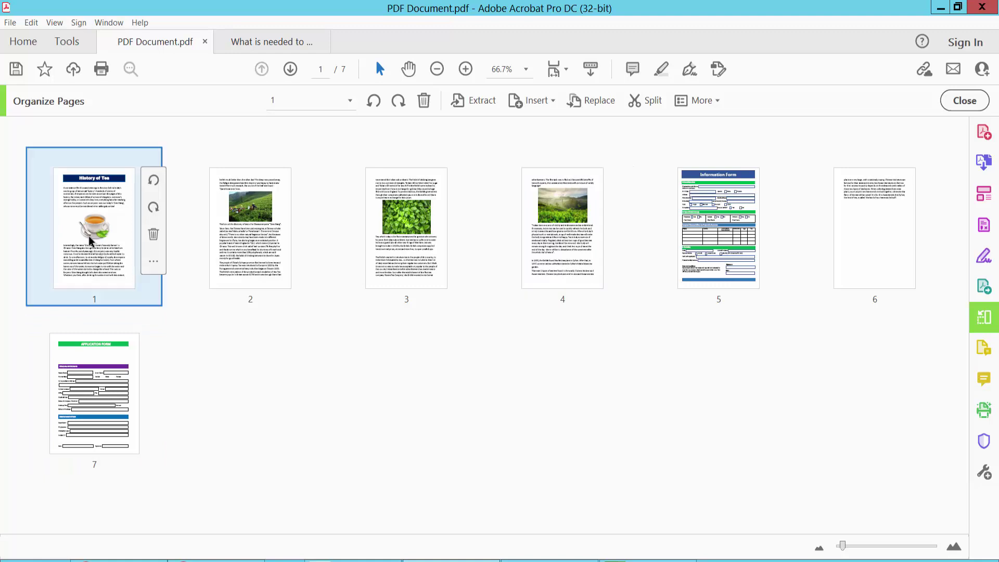
mouse_move(89, 236)
mouse_down()
mouse_move(244, 413)
mouse_move(270, 406)
mouse_up()
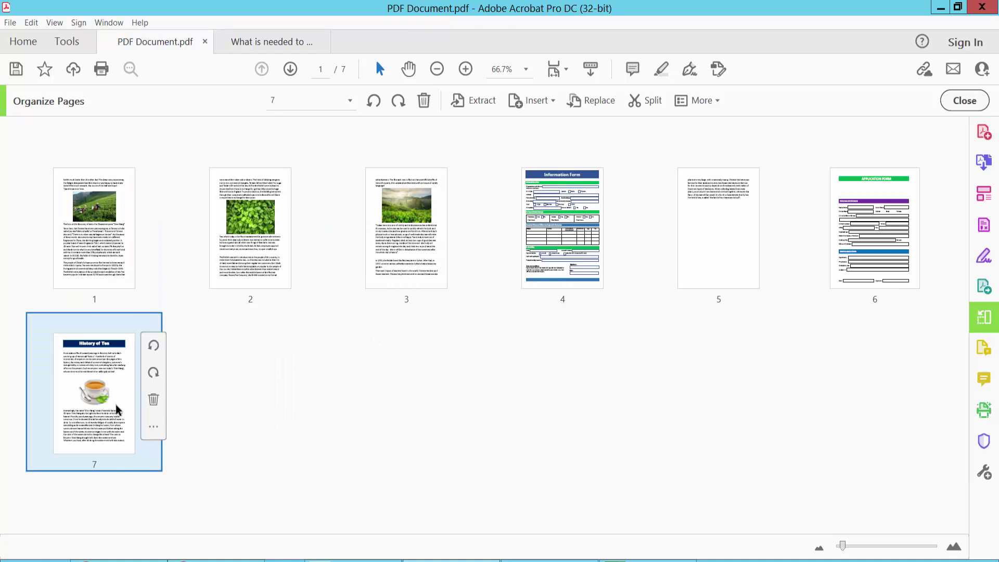
Move the Information Form and the text-only page 5 together to the document's start
click(578, 276)
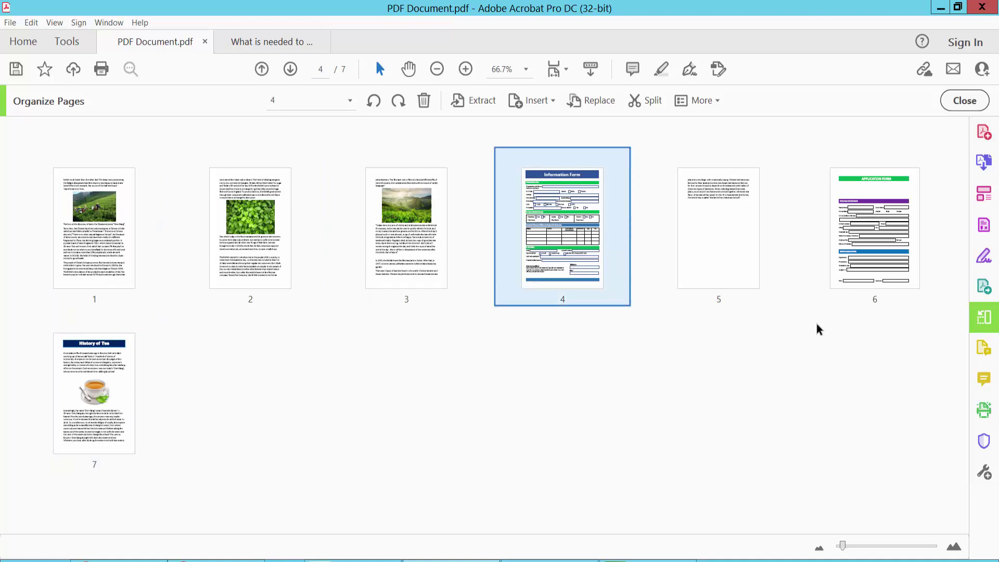
shift+click(722, 271)
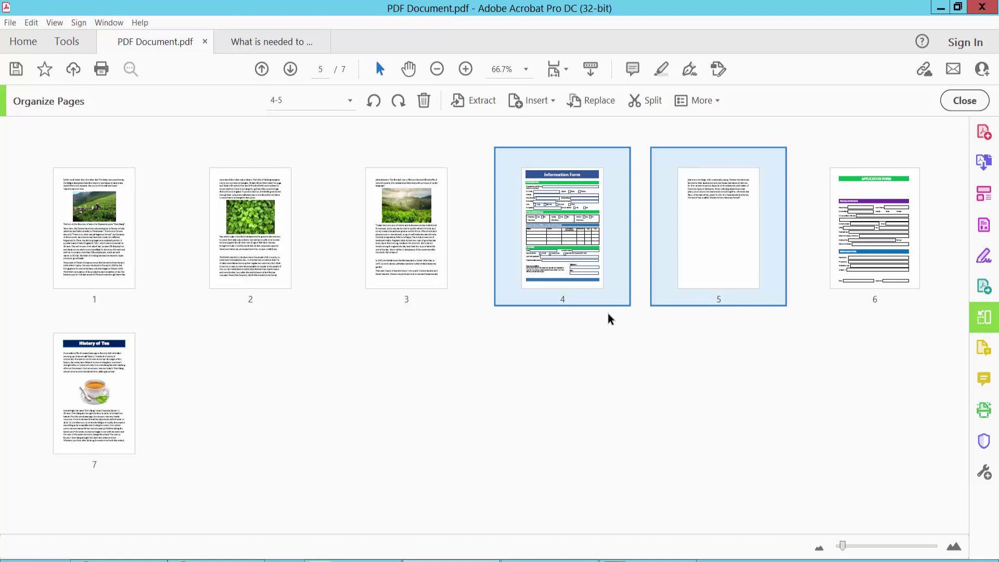
mouse_move(571, 247)
mouse_down()
mouse_move(94, 260)
mouse_move(88, 270)
mouse_up()
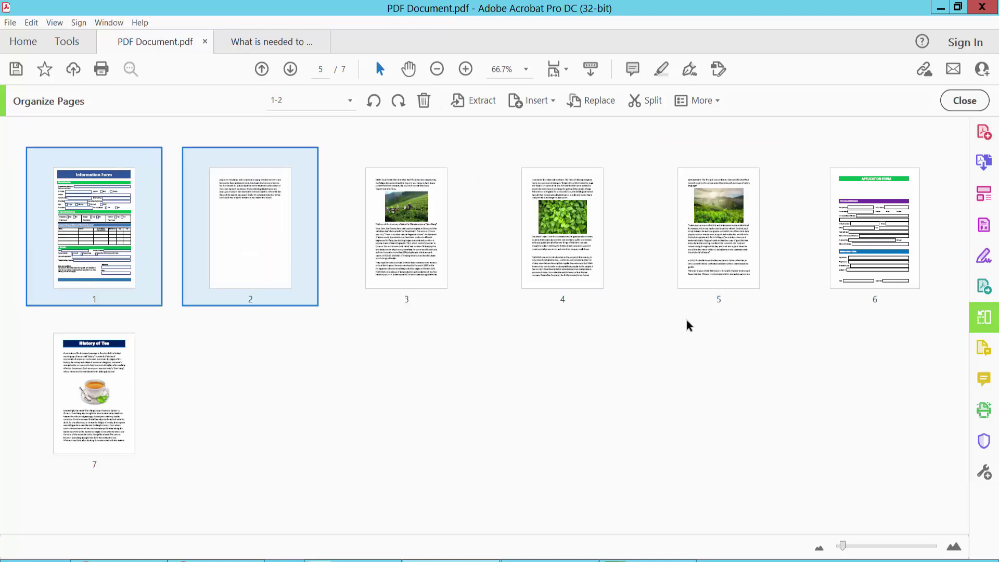
Place the tea field and leaf photo pages after page 1, and move the text-only page last
click(705, 247)
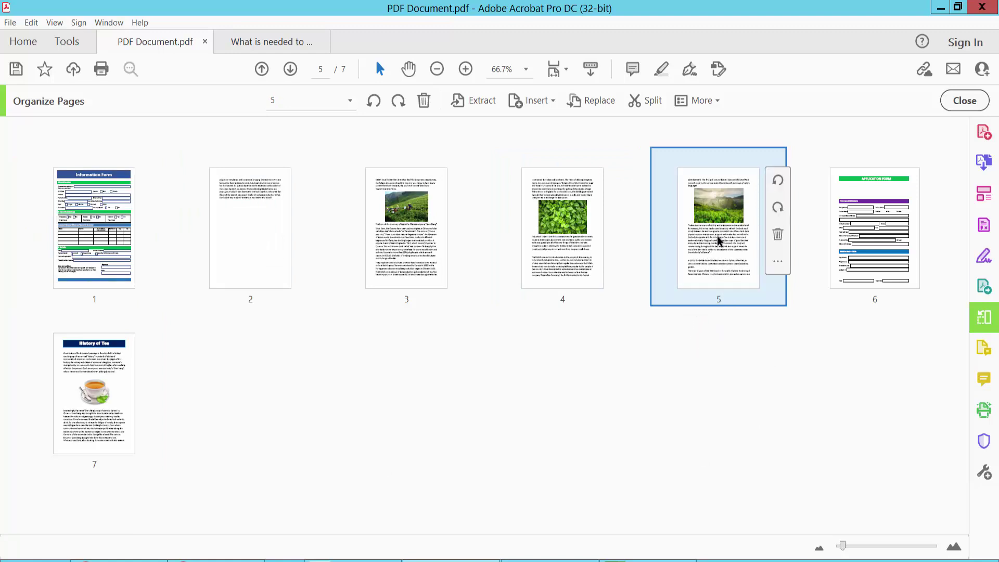
shift+click(569, 232)
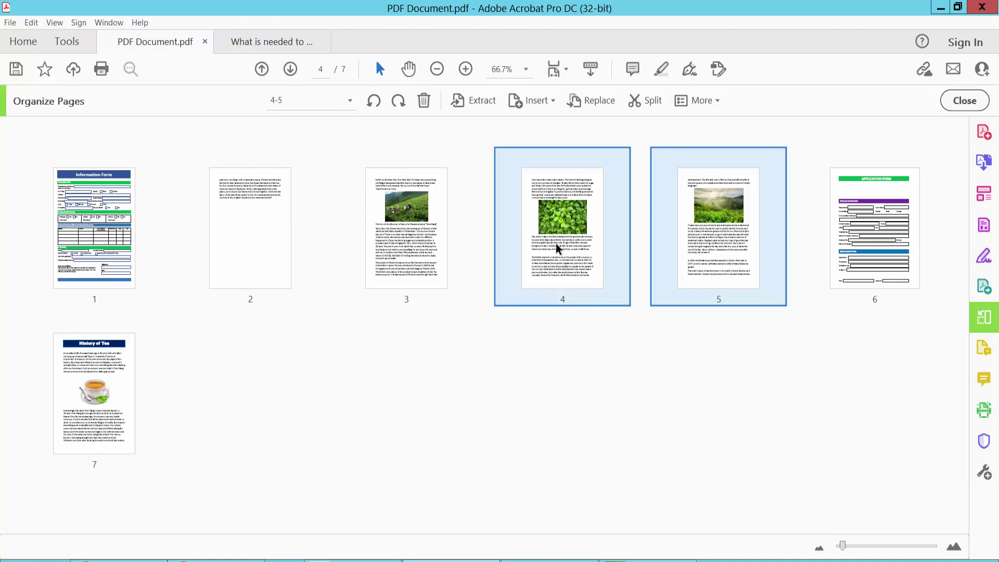
mouse_move(555, 243)
mouse_down()
mouse_move(198, 246)
mouse_move(205, 240)
mouse_up()
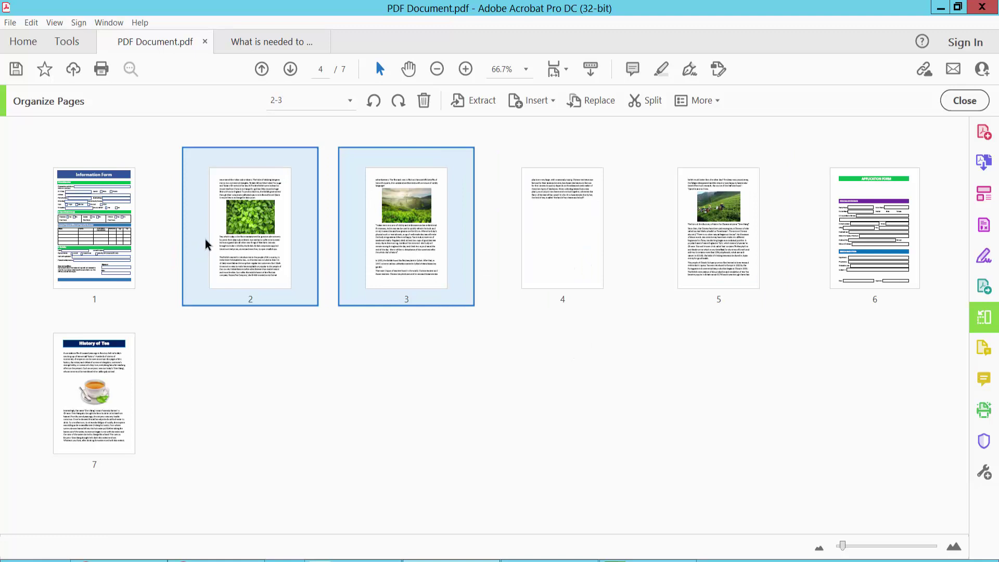
mouse_move(561, 232)
mouse_down()
mouse_move(558, 215)
mouse_move(251, 412)
mouse_move(279, 412)
mouse_up()
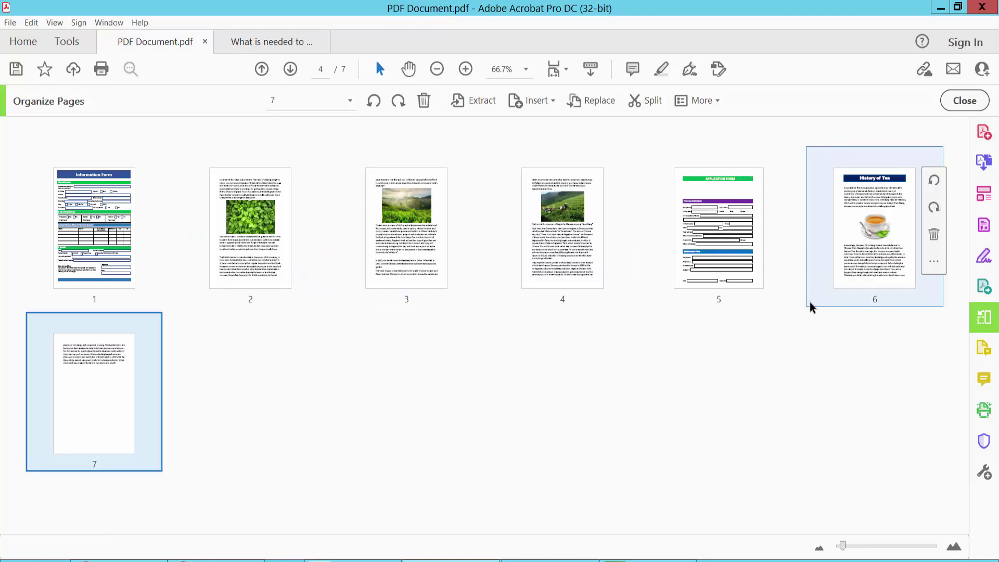
Move History of Tea from page 6 to page 1, and the Information Form to page 3
click(861, 247)
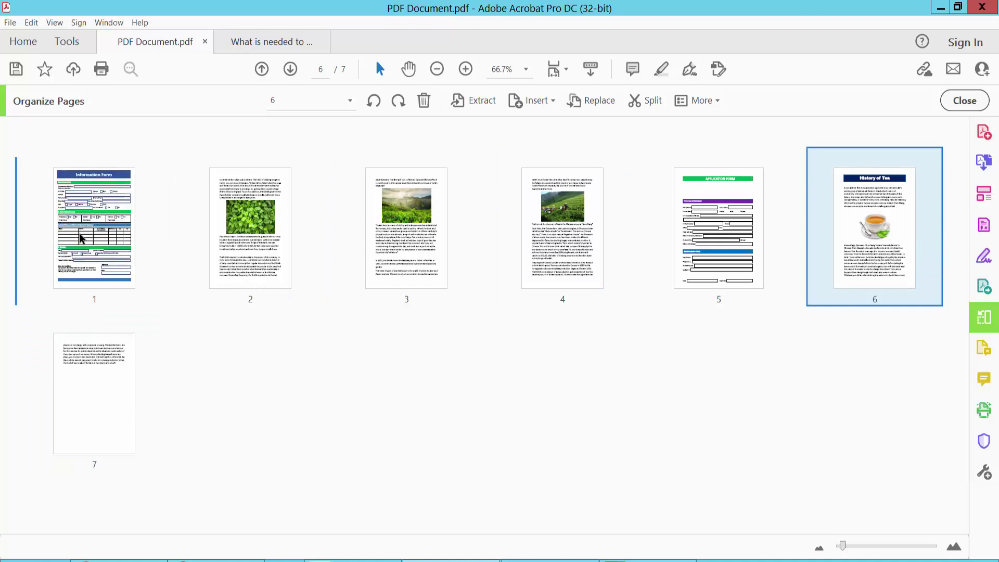
drag(862, 247, 83, 235)
click(233, 244)
drag(233, 244, 484, 242)
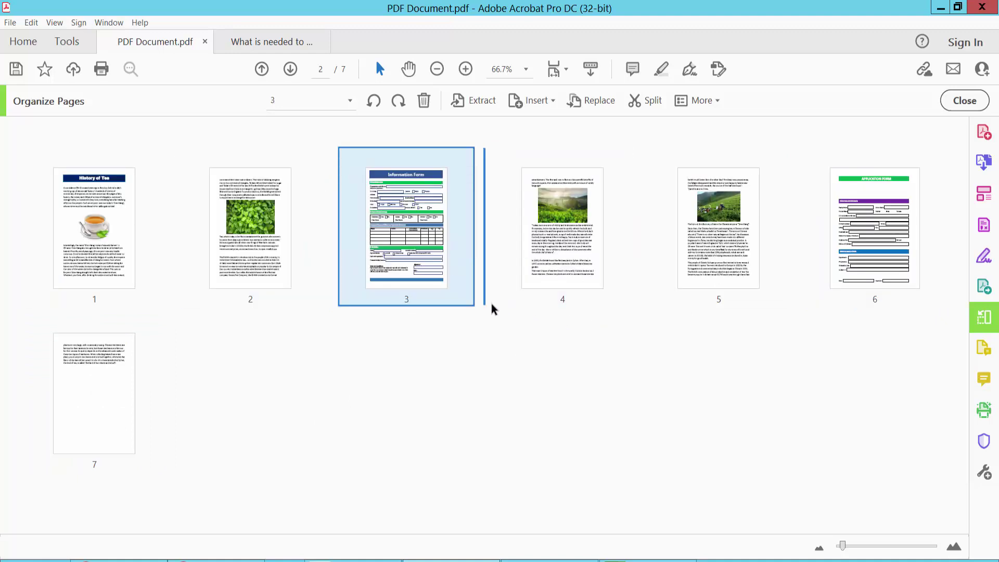